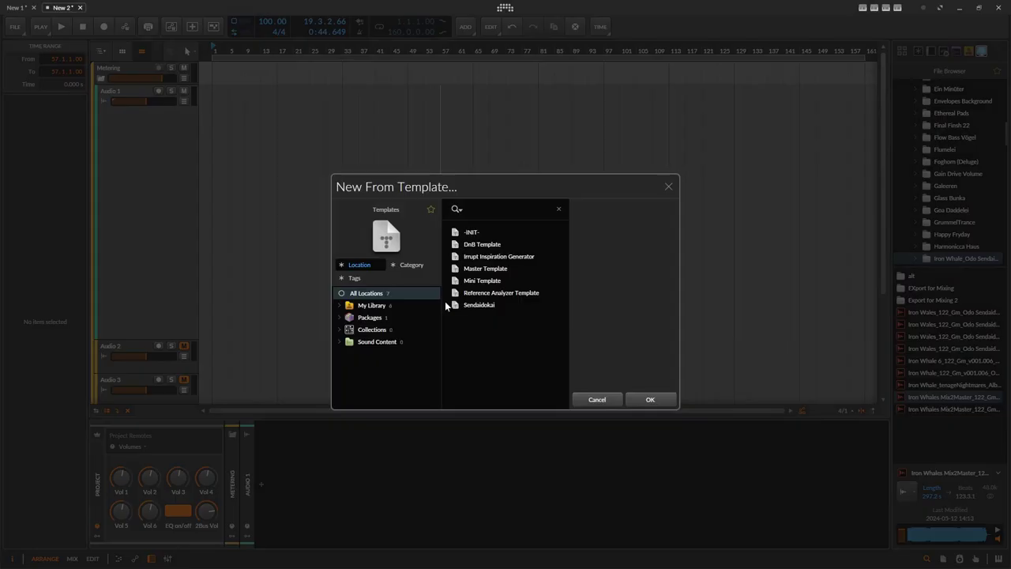
# Look at the details of the Reference Analyzer Template among the project templates, without creating a new project.
pyautogui.click(511, 295)
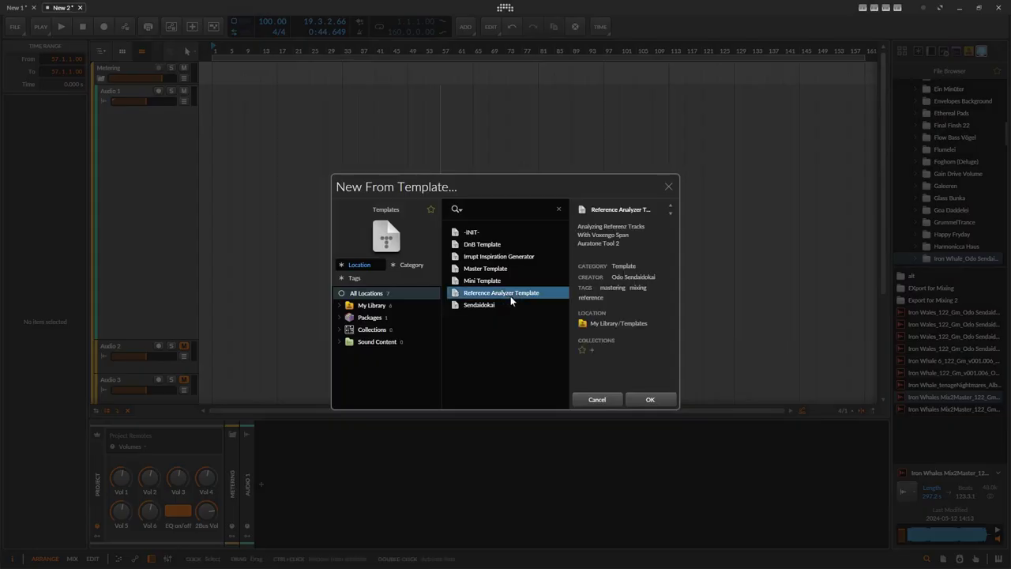
pyautogui.click(610, 402)
# Shrink the Audio 1 track to minimum height and show the device chain of the Metering group.
pyautogui.moveTo(150, 339); pyautogui.dragTo(161, 89)
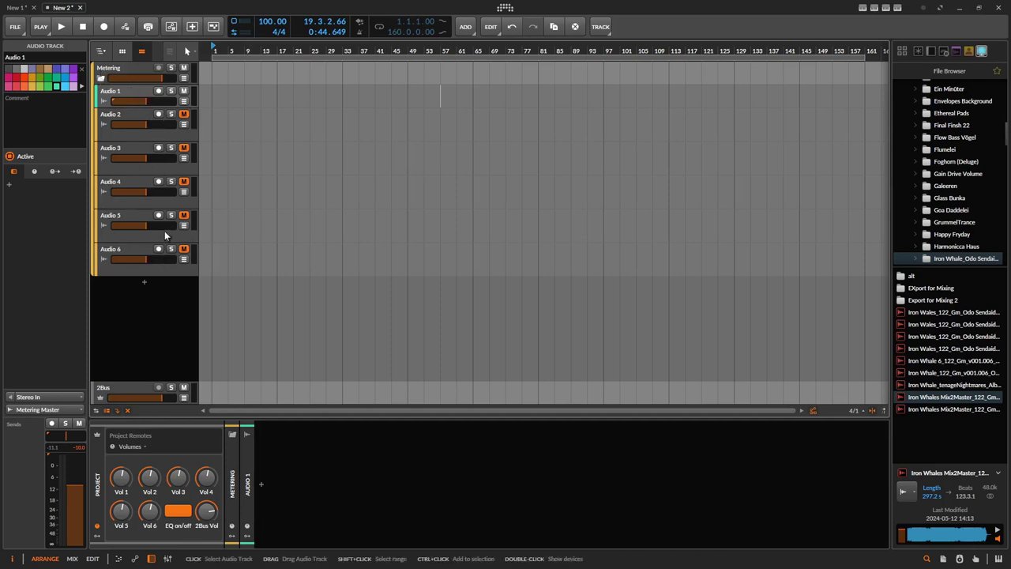
pyautogui.click(107, 69)
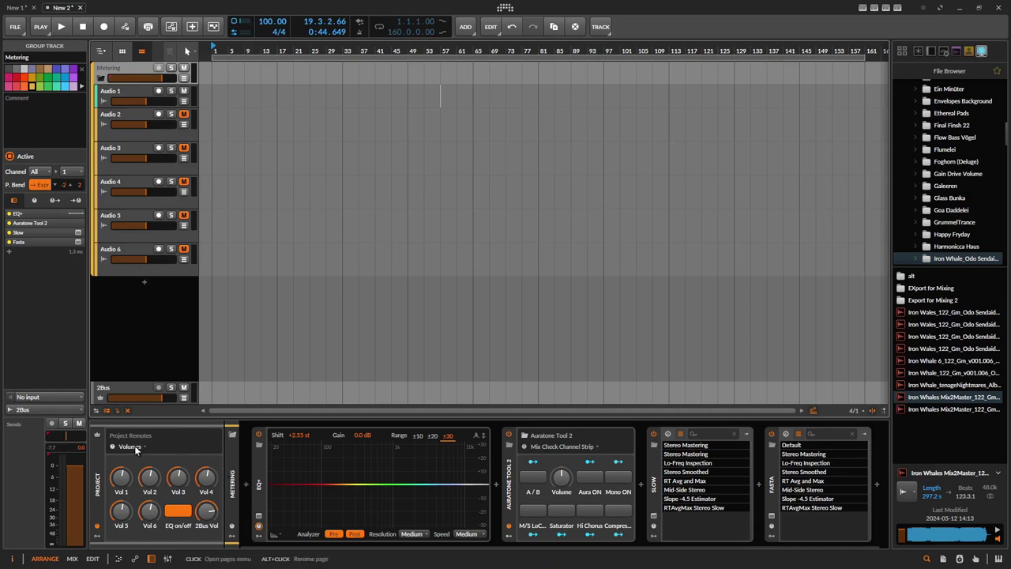
# Open the Remote Controls Editor for the project remotes.
pyautogui.click(98, 477)
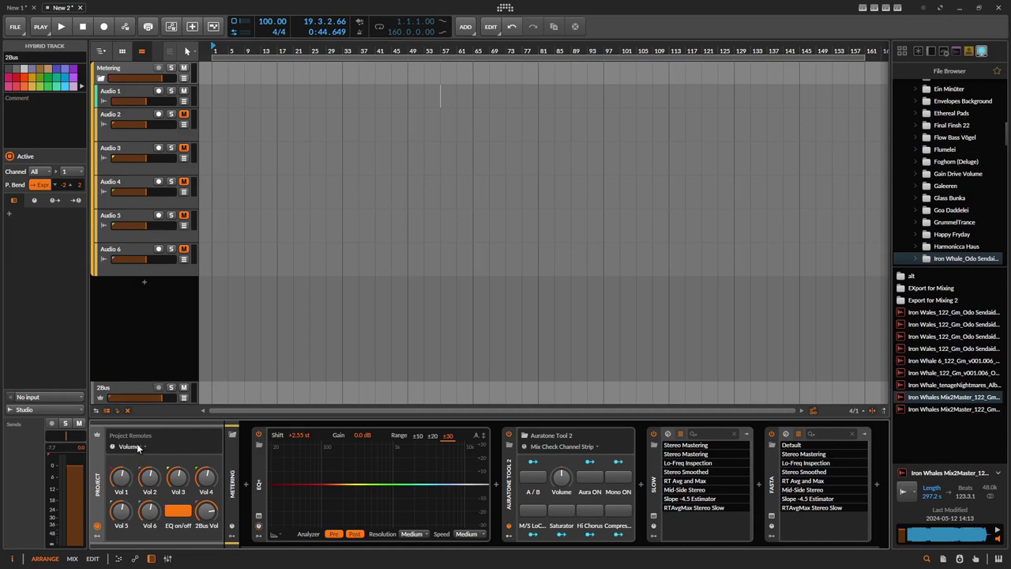
pyautogui.click(129, 446)
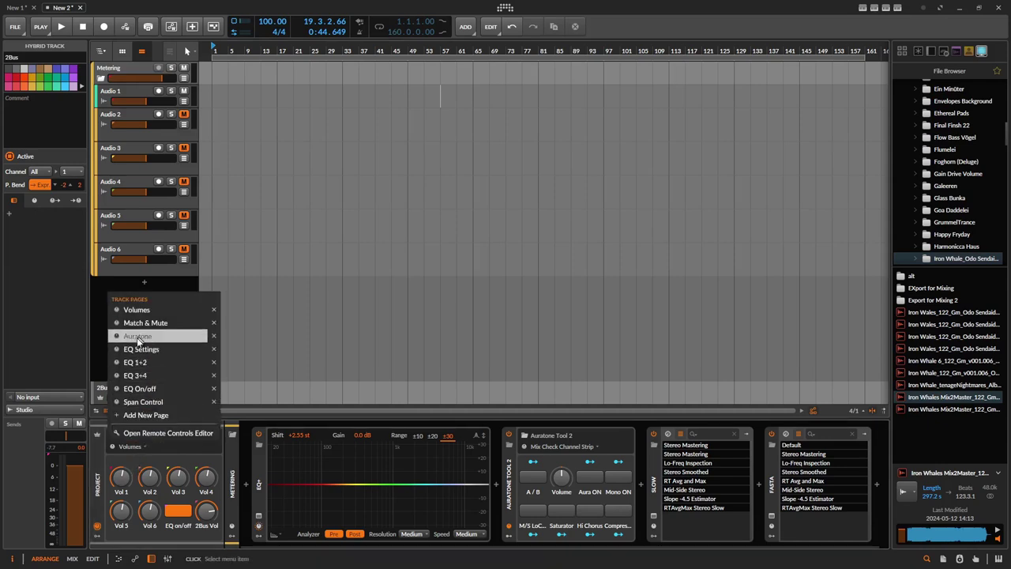
pyautogui.click(146, 433)
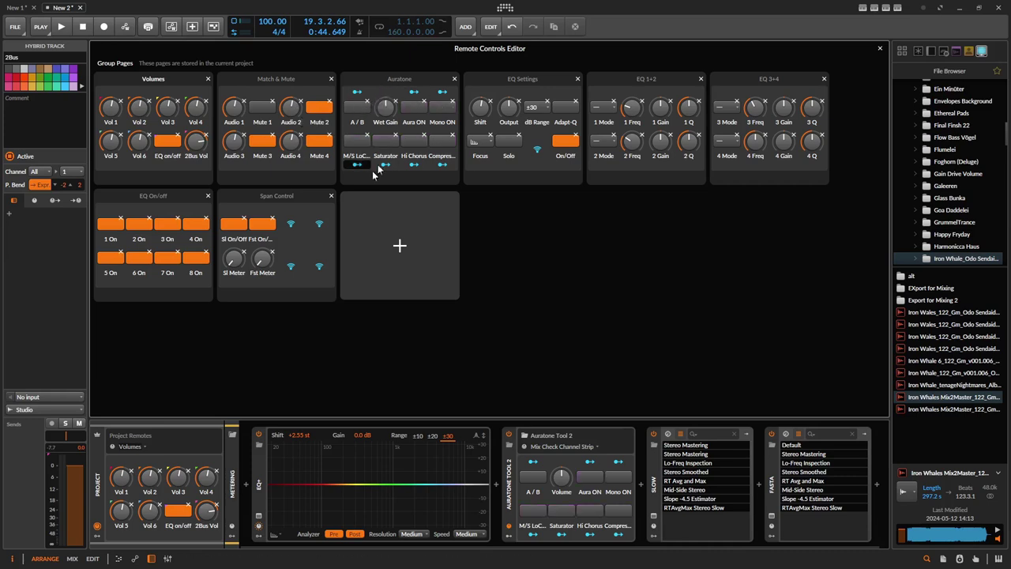
# Show the EQ Settings remote page and reset its Shift control to 0.00 st.
pyautogui.click(525, 79)
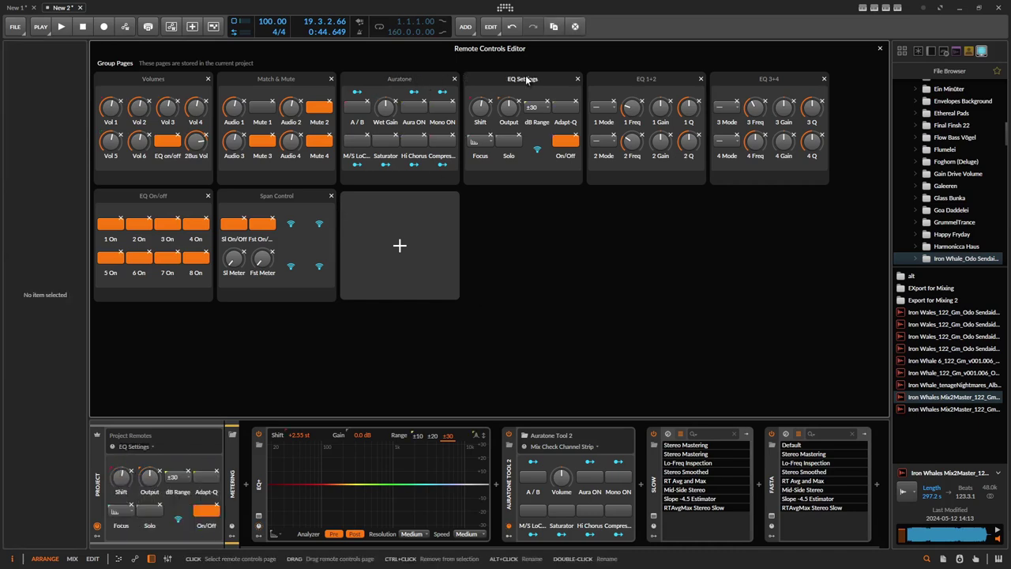
pyautogui.doubleClick(484, 109)
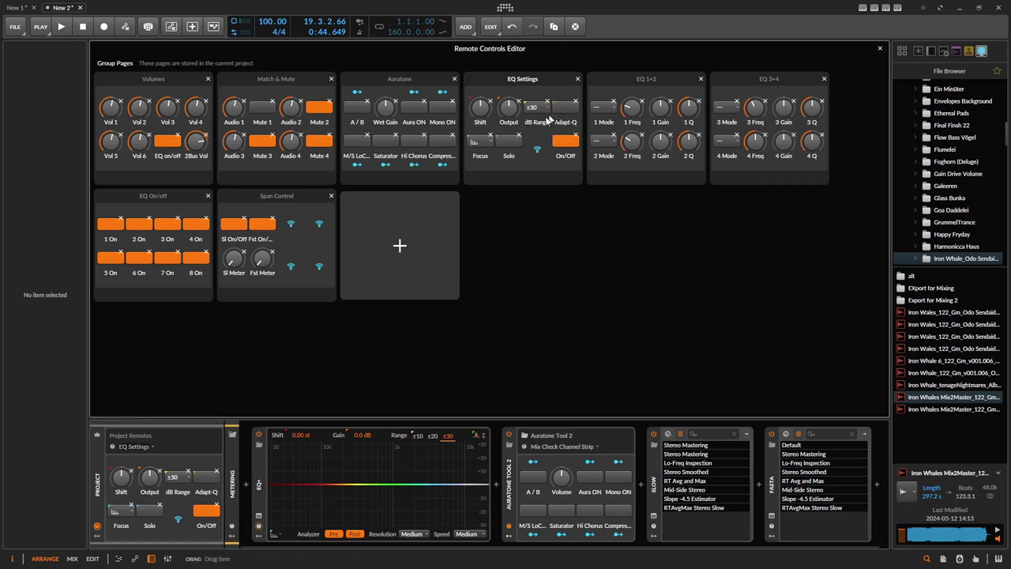
# Try the Focus, Solo and On/Off controls on the EQ Settings page.
pyautogui.click(477, 142)
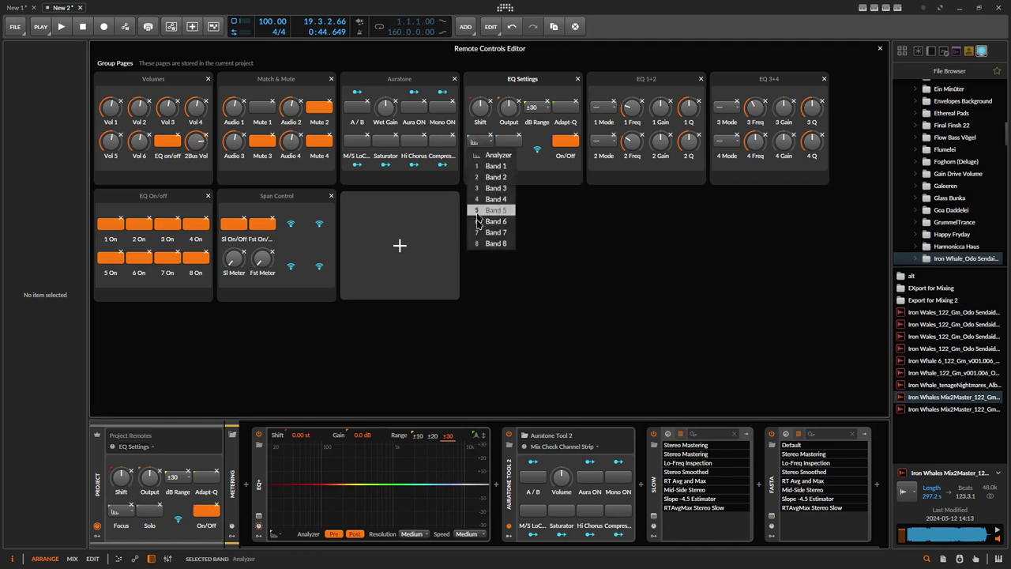
pyautogui.click(507, 141)
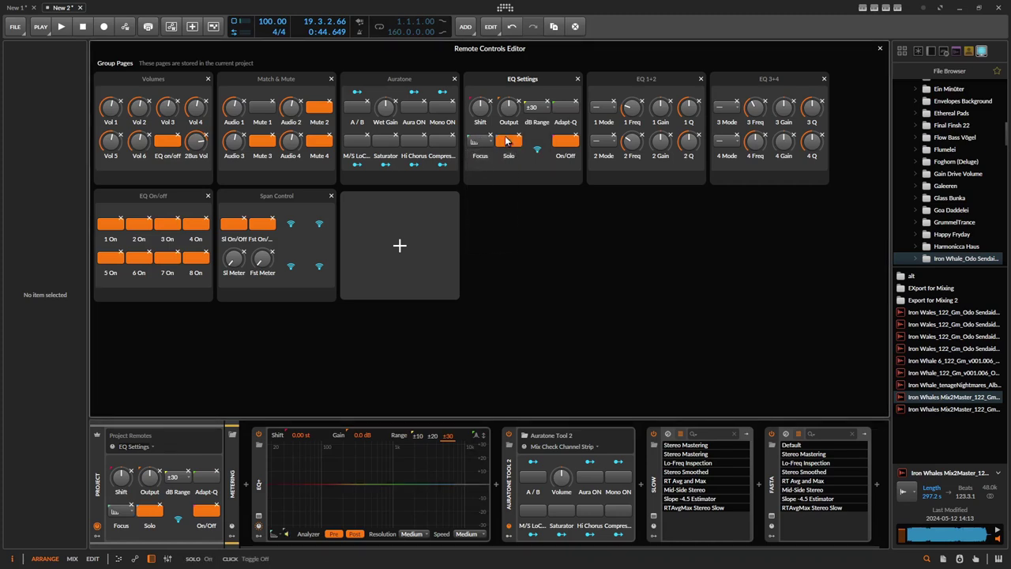
pyautogui.click(507, 141)
pyautogui.click(507, 140)
pyautogui.click(508, 140)
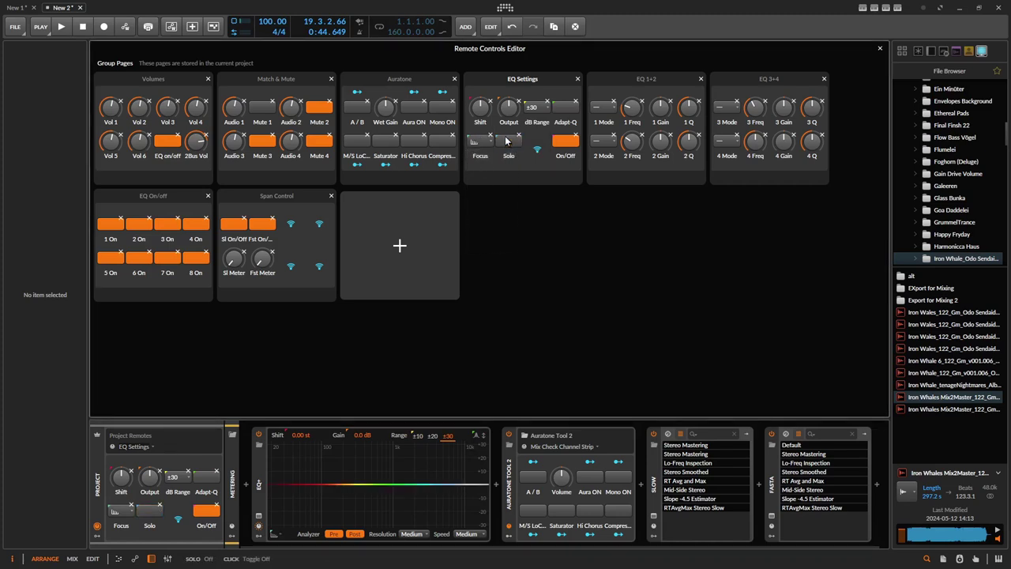
pyautogui.click(565, 142)
pyautogui.click(565, 142)
# Try a low-cut mode for band 1 on the EQ 1+2 page, and switch the band off again.
pyautogui.click(644, 82)
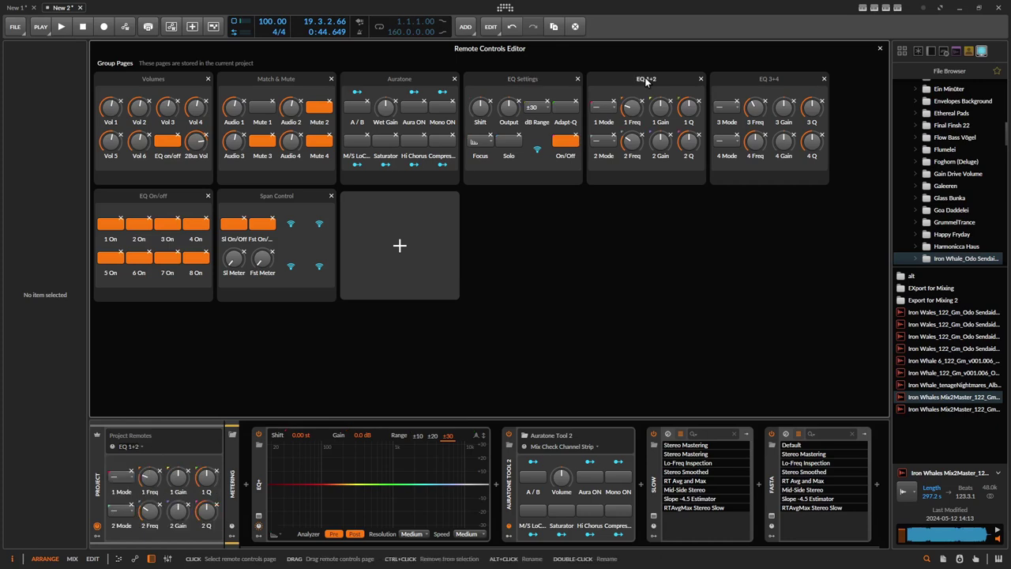
pyautogui.click(604, 107)
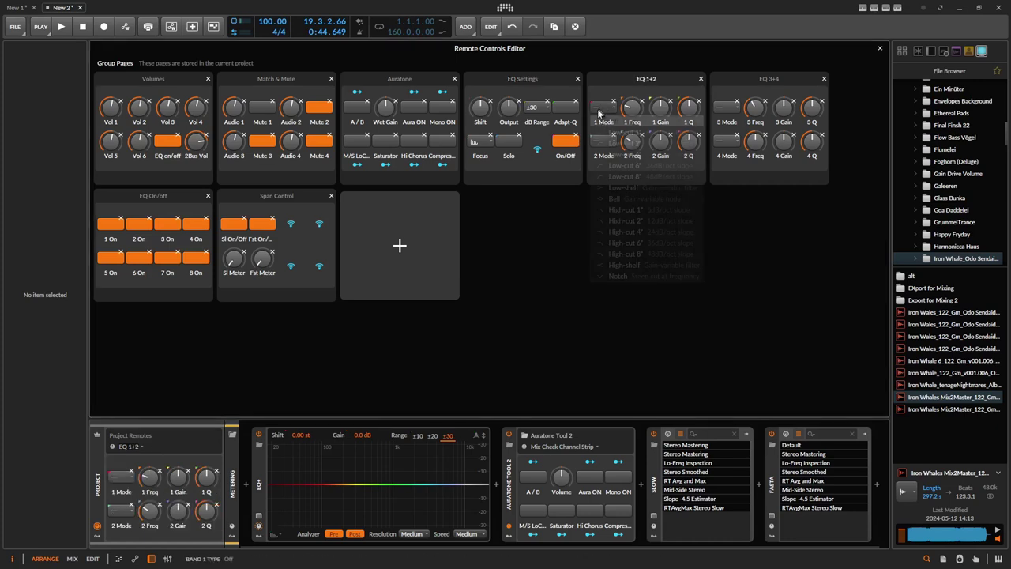
pyautogui.click(600, 170)
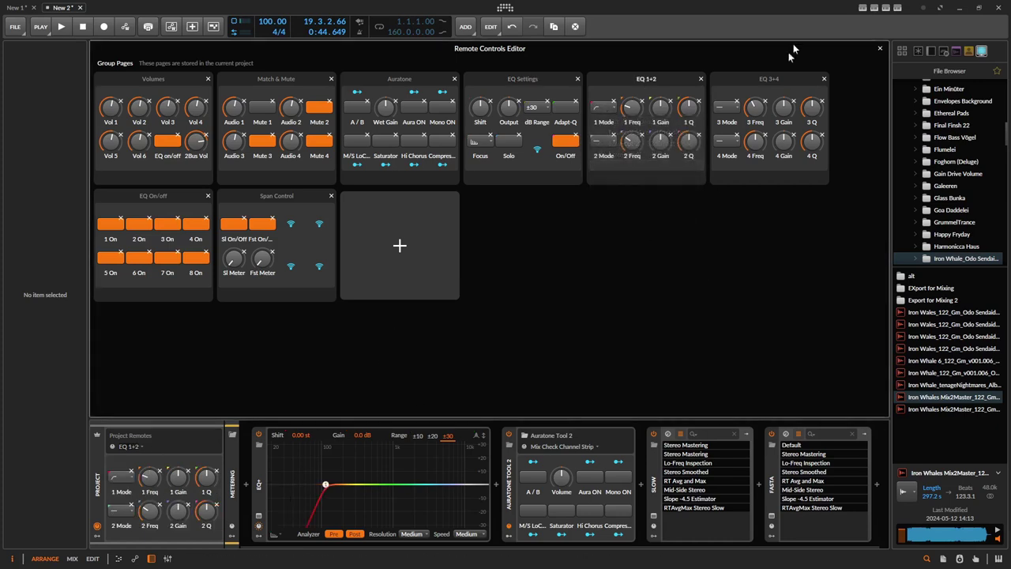
pyautogui.click(600, 108)
pyautogui.click(621, 121)
# Look through the EQ 3+4 and EQ On/off remote pages and close the Remote Controls Editor.
pyautogui.click(766, 79)
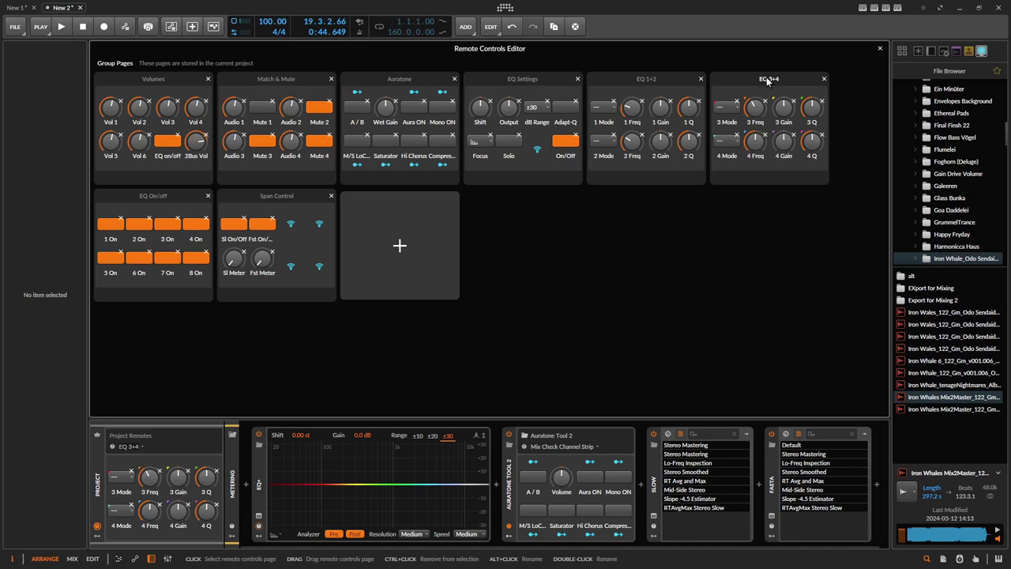
pyautogui.click(134, 202)
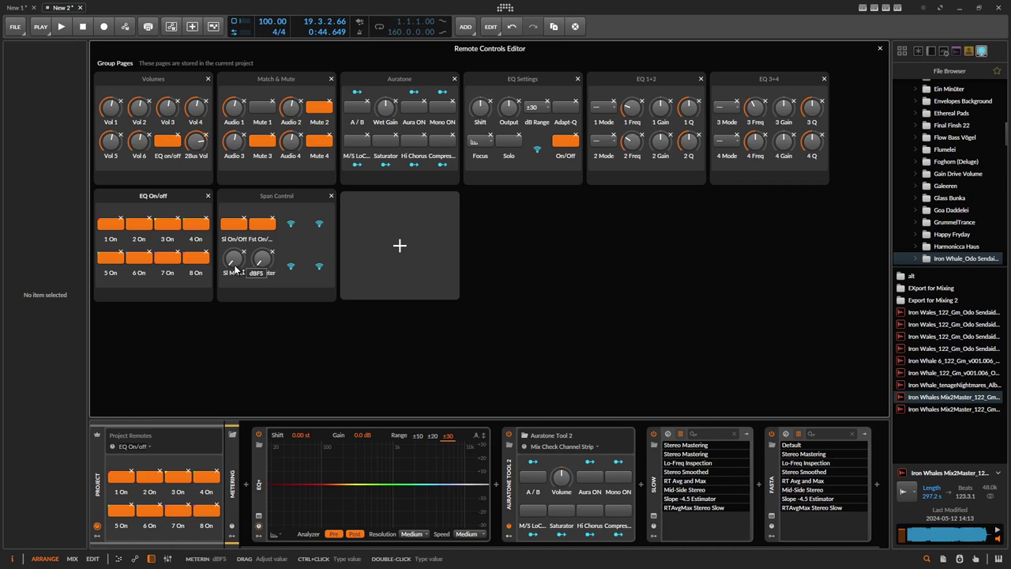
pyautogui.click(881, 49)
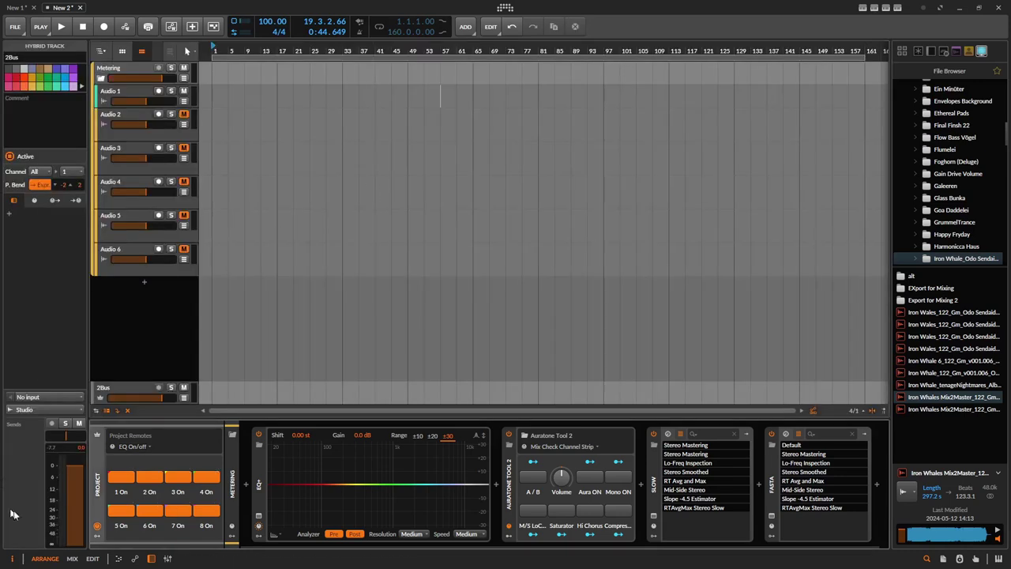
# Switch the project remotes to the Volumes page.
pyautogui.click(132, 447)
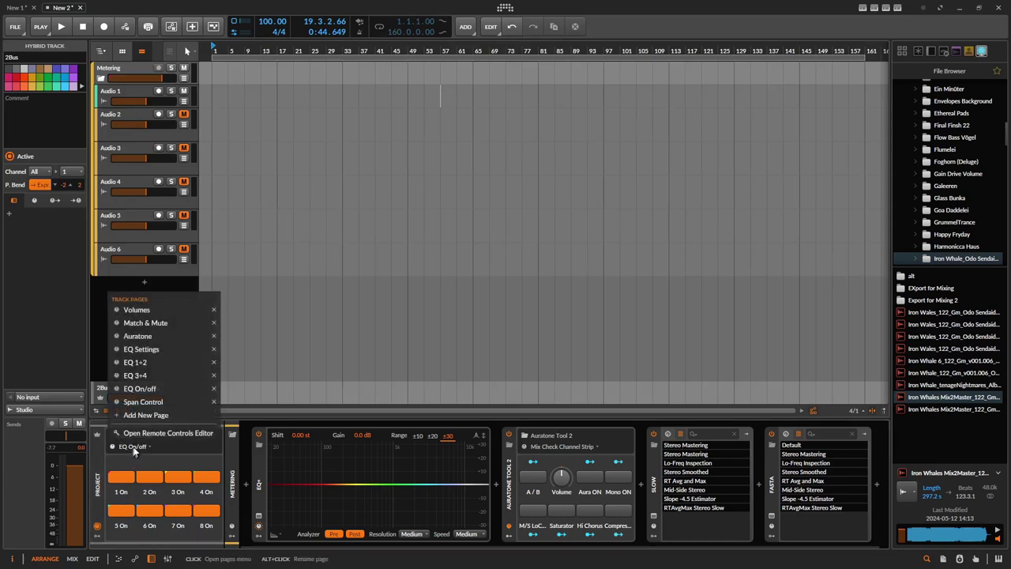
pyautogui.click(158, 313)
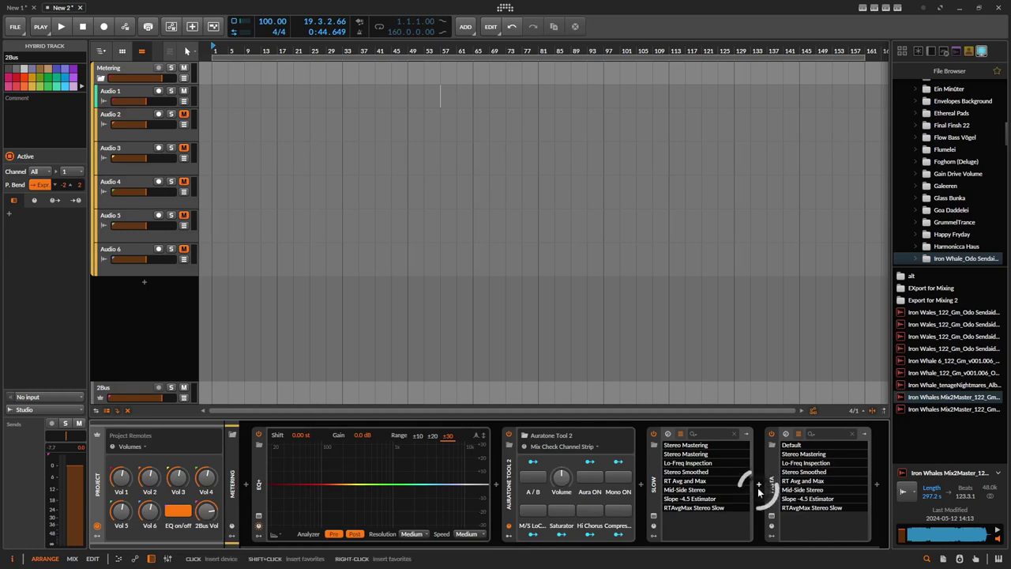
# Enlarge the Audio 1 track and place the selected Iron Whales Mix2Master audio file at its start.
pyautogui.moveTo(117, 110); pyautogui.dragTo(157, 361)
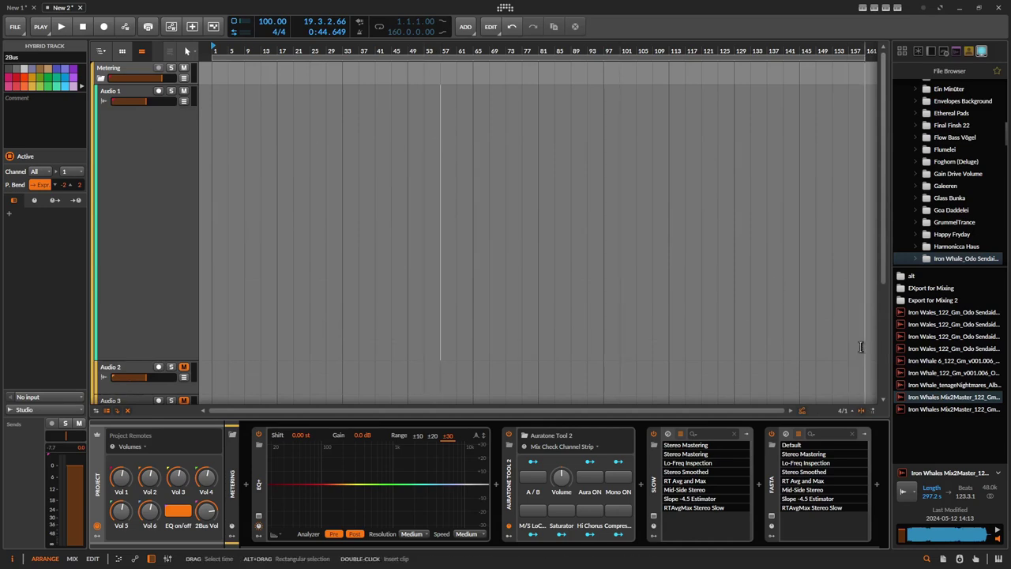
pyautogui.moveTo(928, 395); pyautogui.dragTo(216, 192)
pyautogui.click(148, 115)
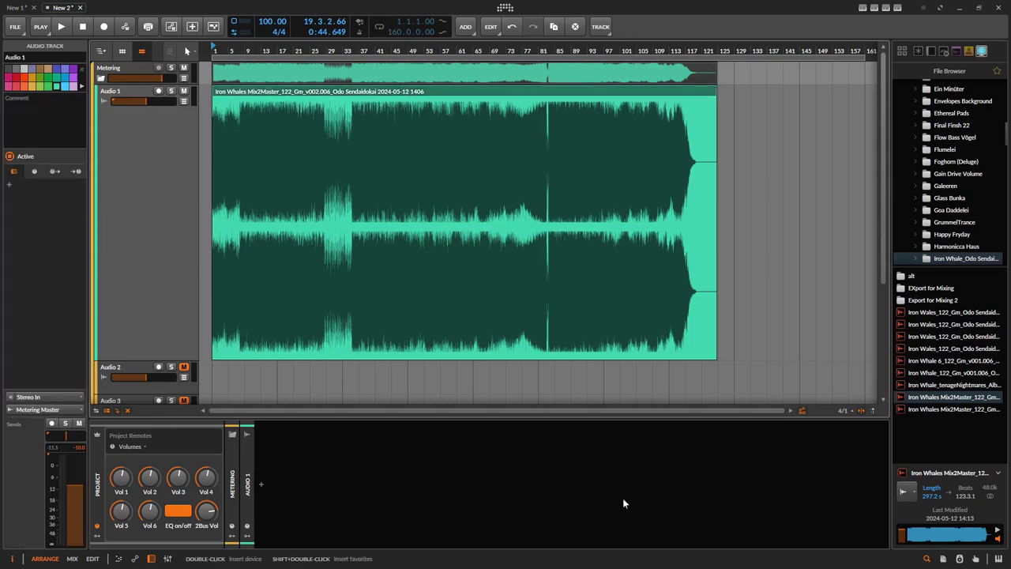
# Open the Slow and Fasta SPAN analyzer windows of the Metering group and start playback.
pyautogui.click(138, 65)
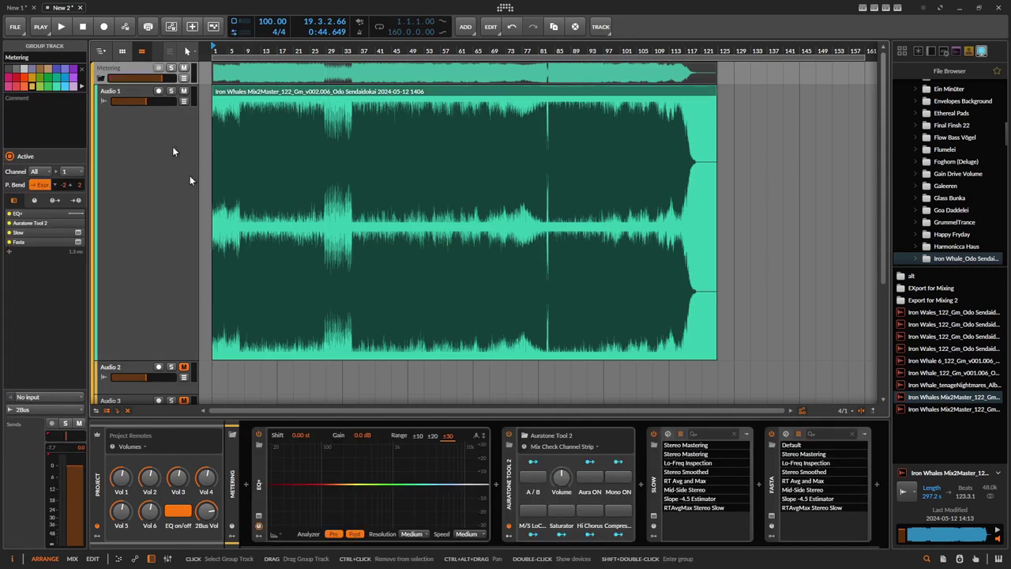
pyautogui.click(139, 466)
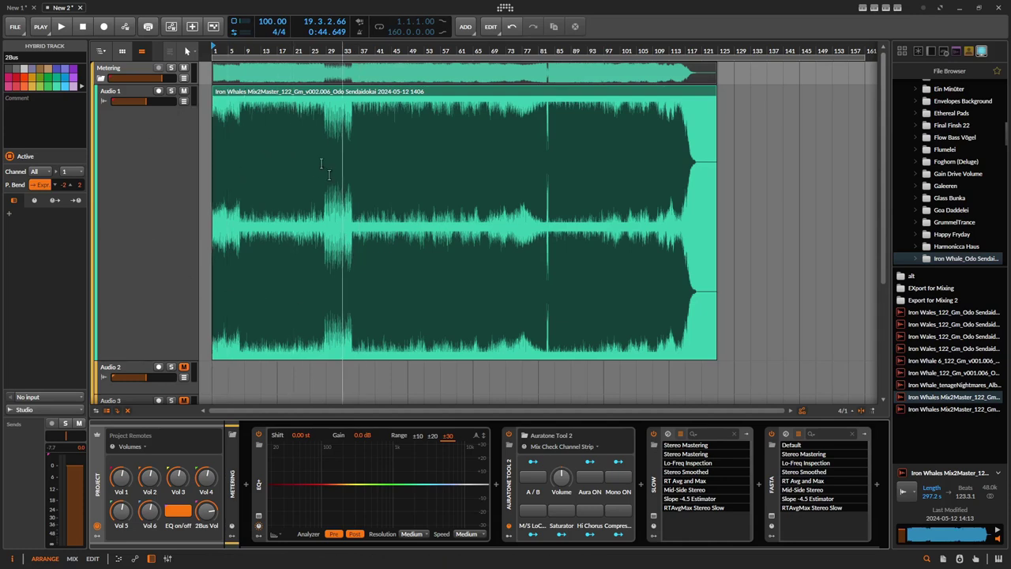
pyautogui.moveTo(214, 49); pyautogui.dragTo(215, 79)
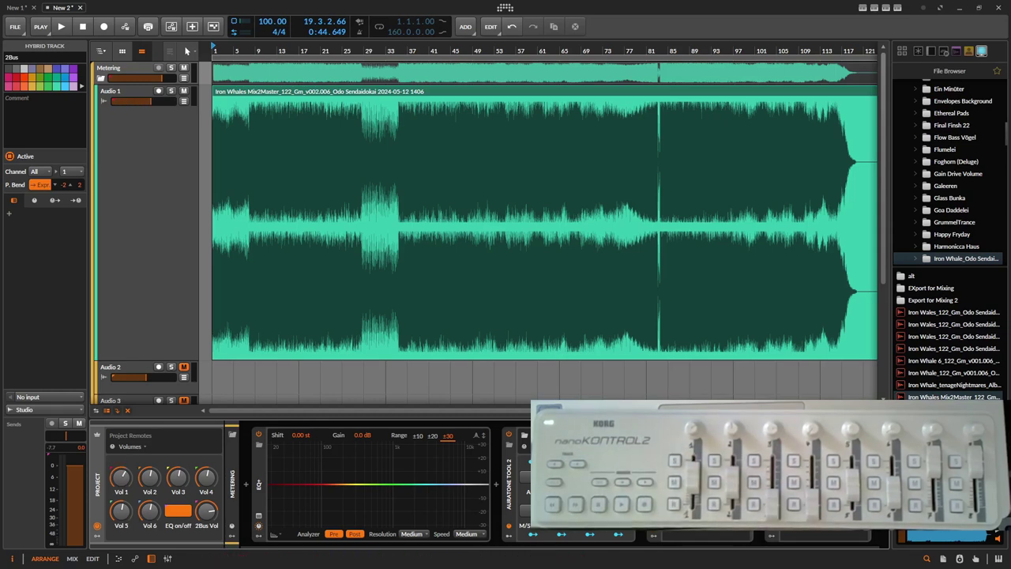
pyautogui.click(653, 516)
pyautogui.click(770, 515)
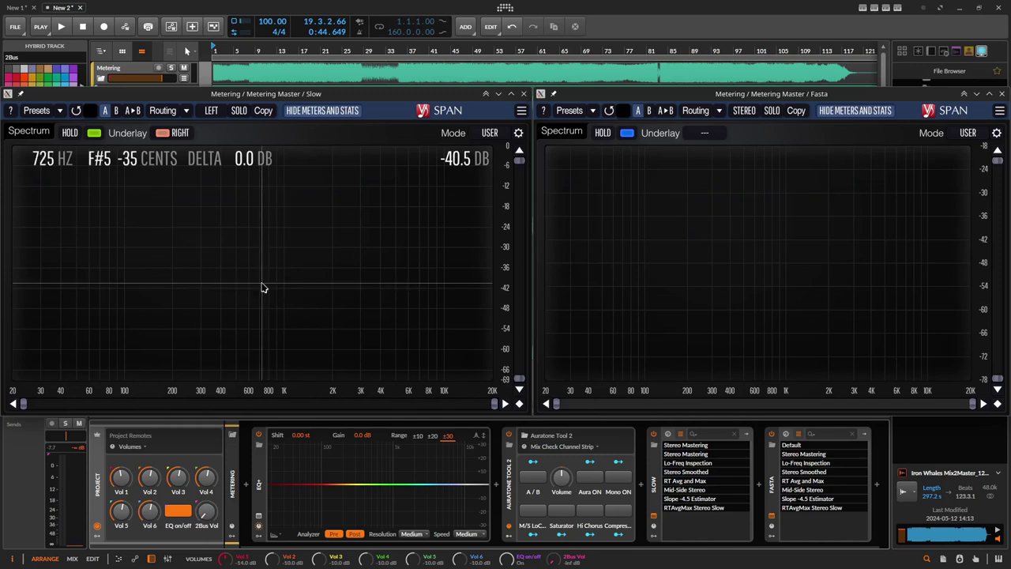
pyautogui.press('space')
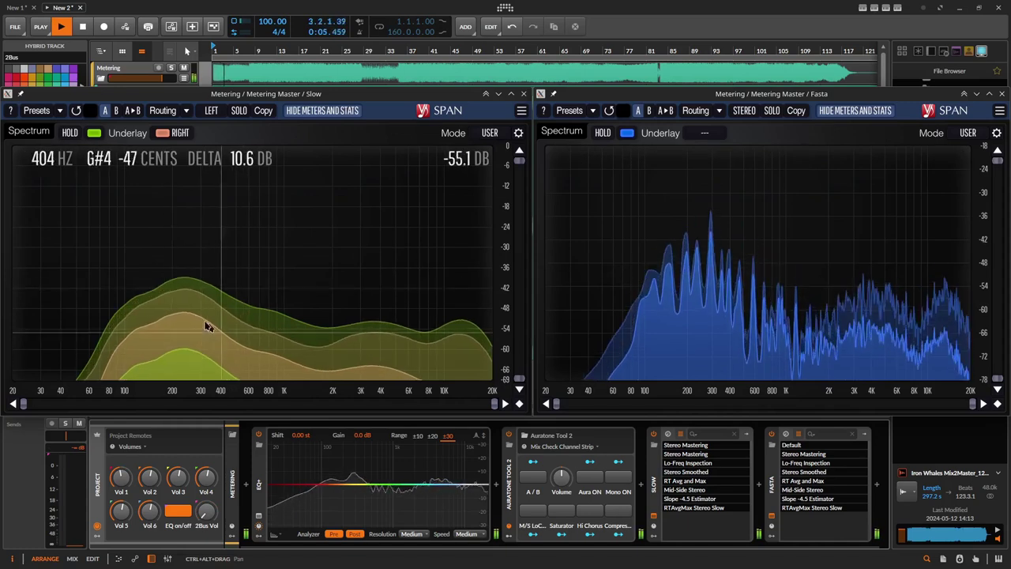
# Examine the Slow analyzer's spectrum mode settings during playback, including type, block size, smoothing and slope, and close them.
pyautogui.click(519, 134)
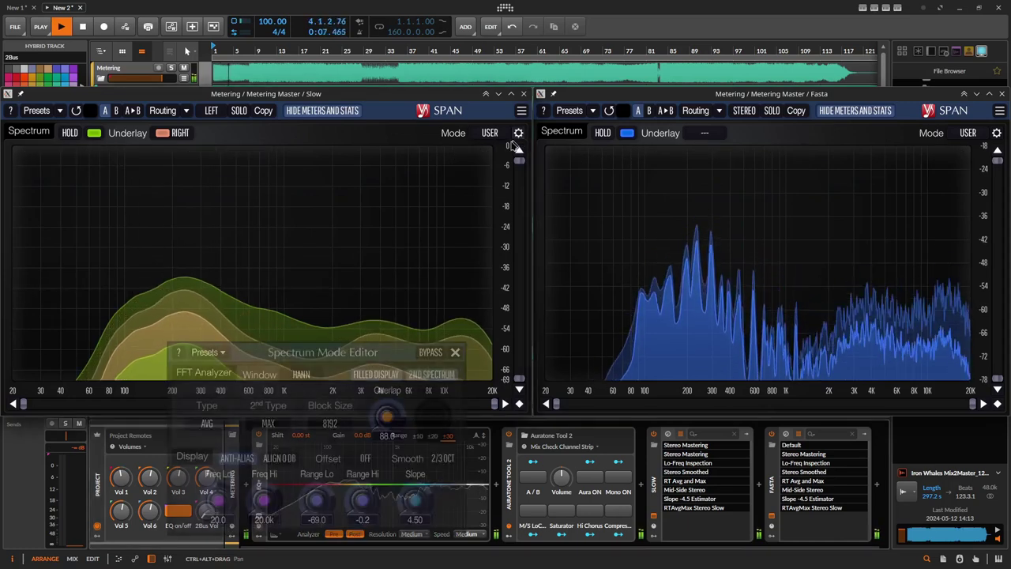
pyautogui.moveTo(317, 354); pyautogui.dragTo(269, 168)
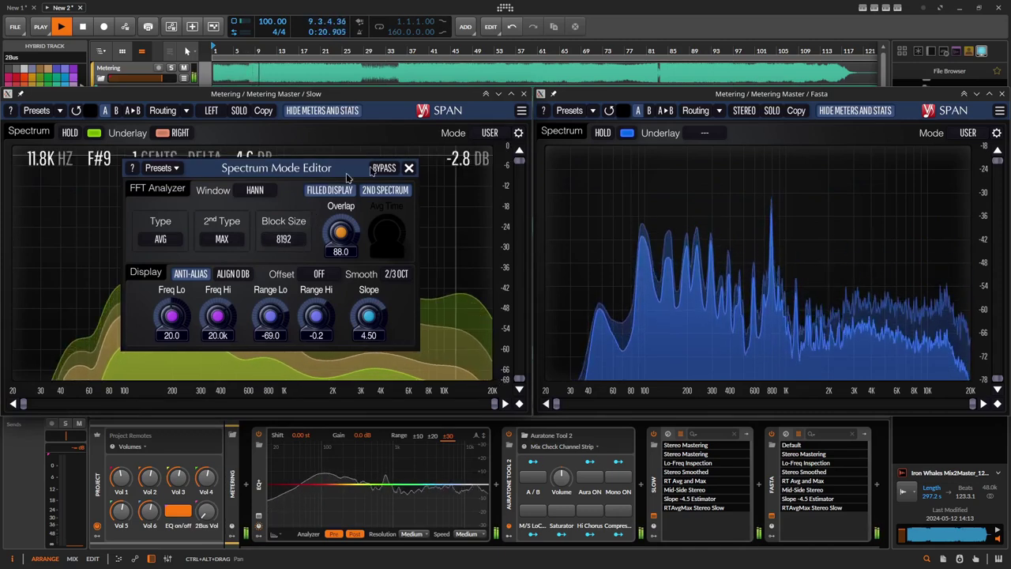
pyautogui.moveTo(323, 176); pyautogui.dragTo(692, 140)
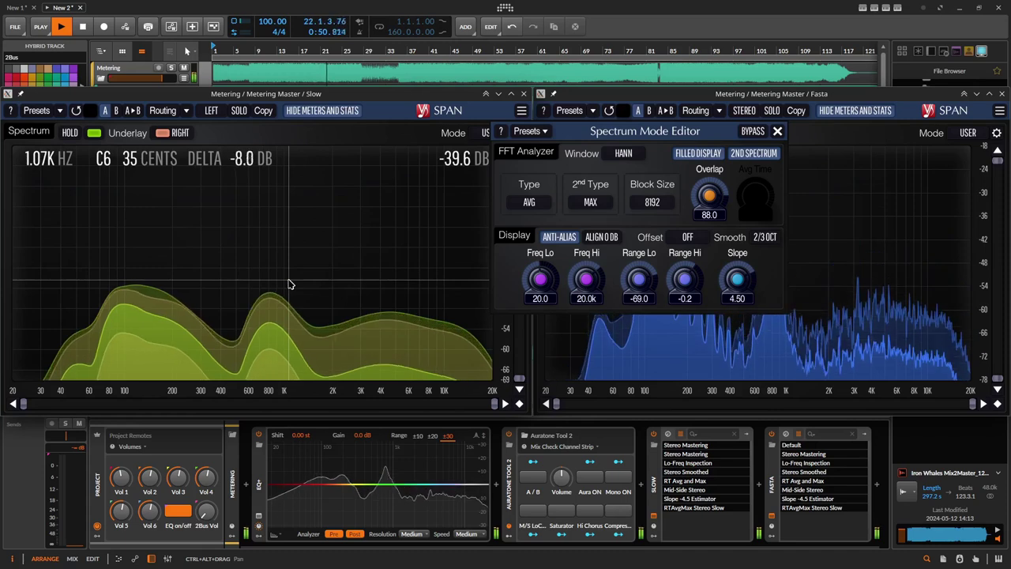
pyautogui.click(778, 133)
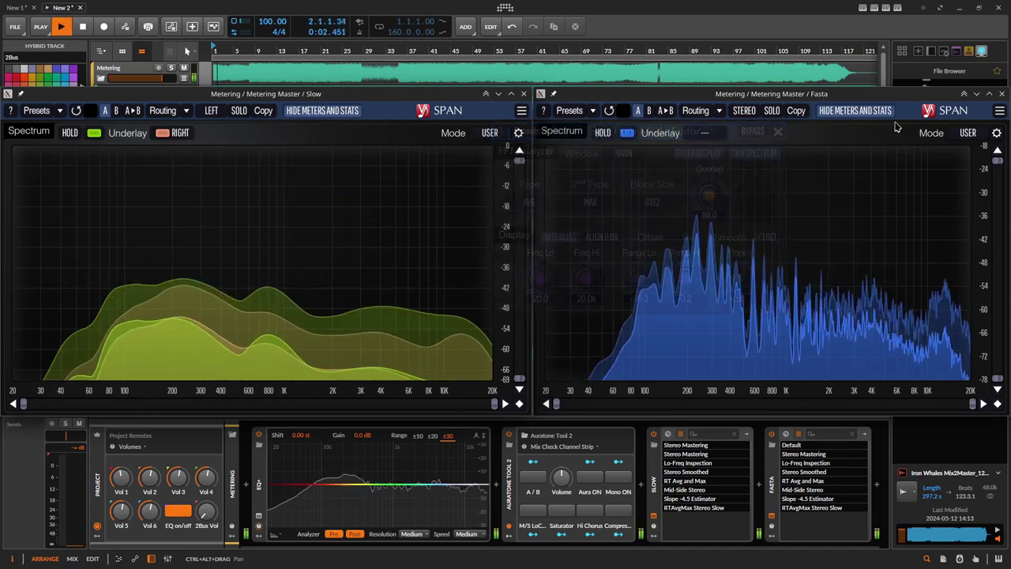
# Examine the Fasta analyzer's spectrum mode settings during playback, including type, block size, average time and range, and close them.
pyautogui.click(997, 133)
pyautogui.moveTo(800, 49); pyautogui.dragTo(835, 34)
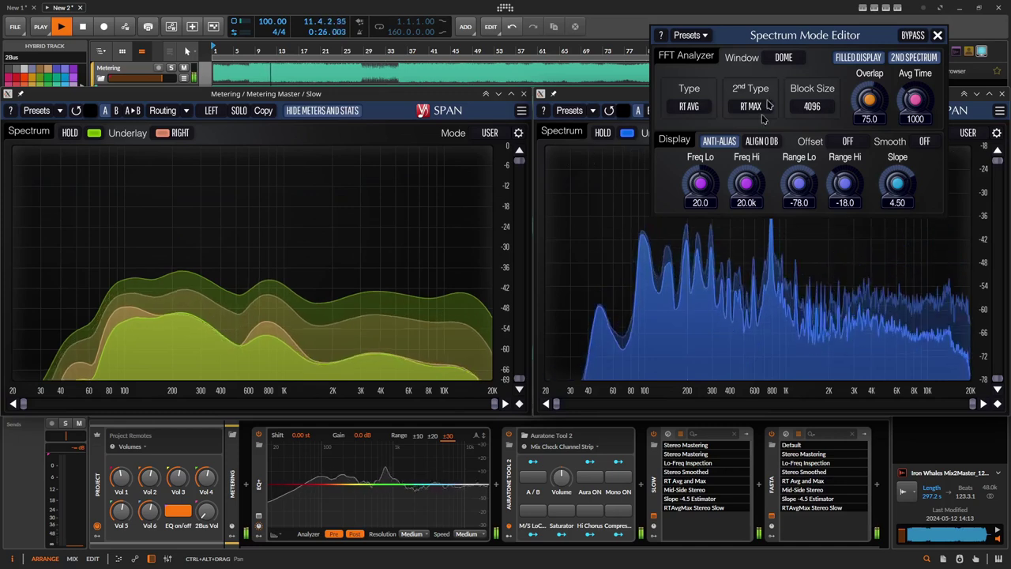
pyautogui.moveTo(806, 39); pyautogui.dragTo(579, 48)
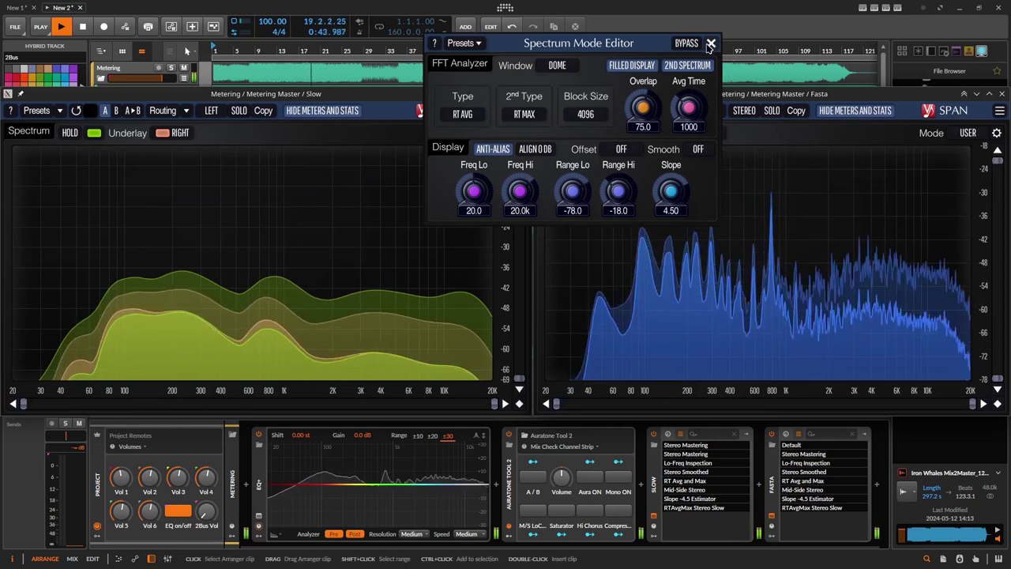
pyautogui.moveTo(643, 53); pyautogui.dragTo(796, 202)
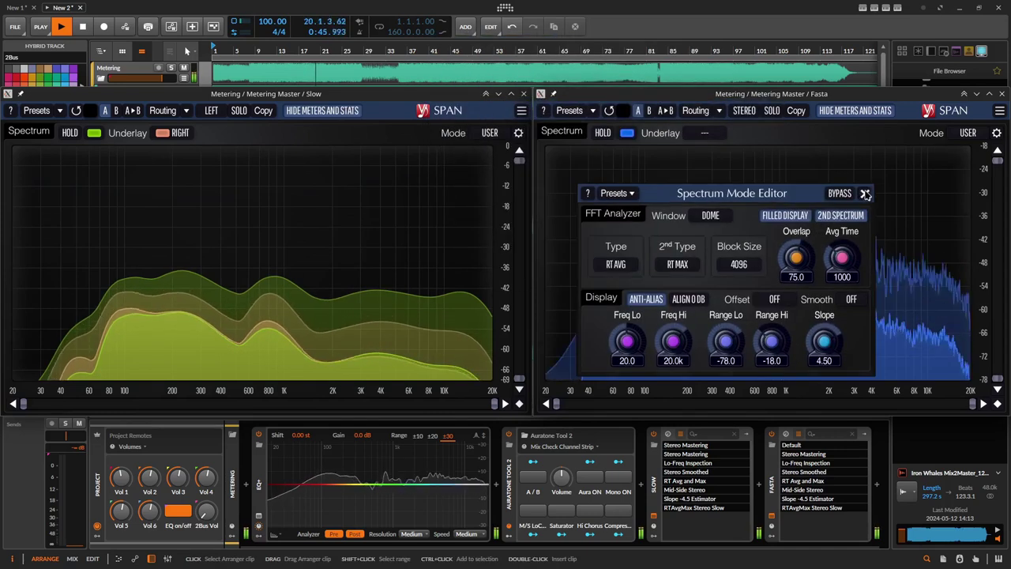
pyautogui.click(866, 194)
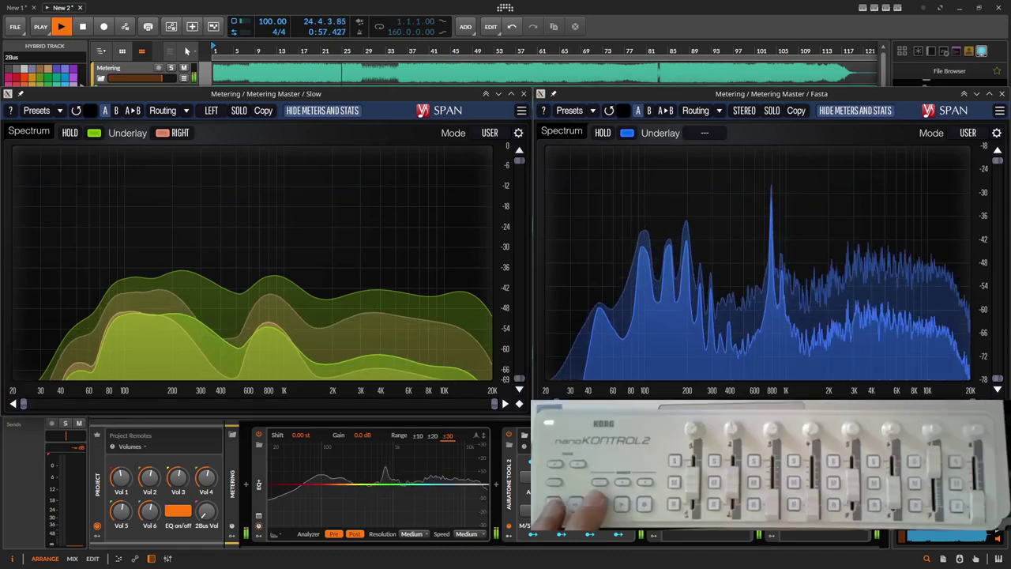
# Stop and restart playback to compare the track's spectrum in both analyzers.
pyautogui.press('space')
pyautogui.press('space')
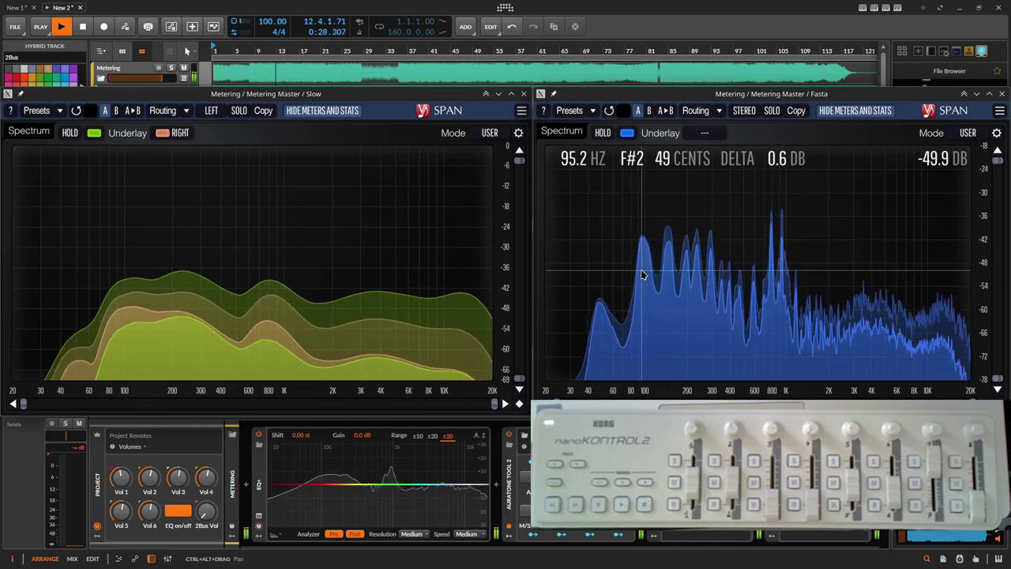
# Examine the frequency peaks in the Fasta analyzer and the overall spectrum in the Slow analyzer during playback.
pyautogui.click(642, 270)
pyautogui.moveTo(644, 259); pyautogui.dragTo(646, 223)
pyautogui.moveTo(311, 236); pyautogui.dragTo(425, 225)
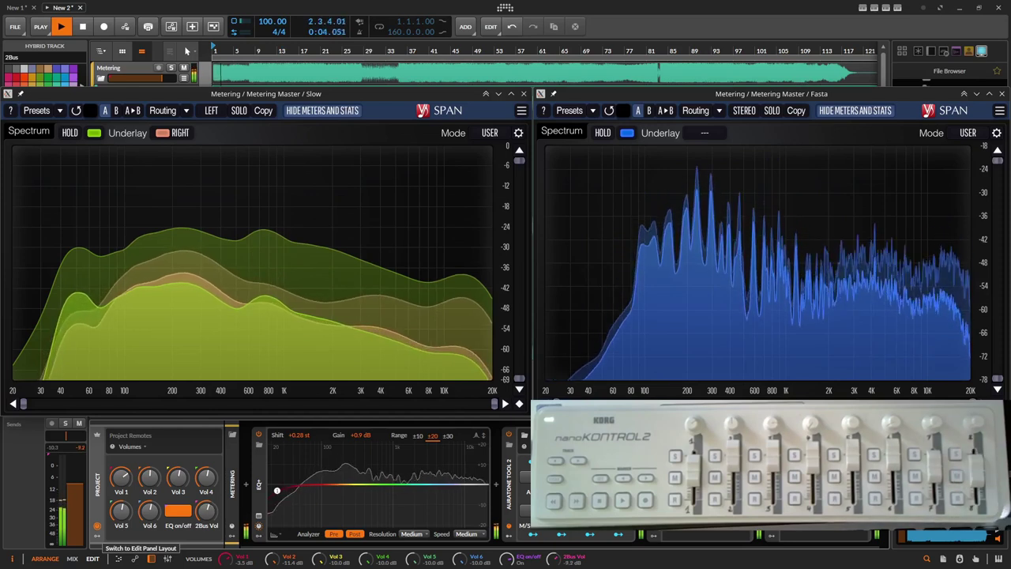
# Hide the Slow analyzer window to check the audio tracks down to the 2Bus, and reopen the analyzer.
pyautogui.click(523, 93)
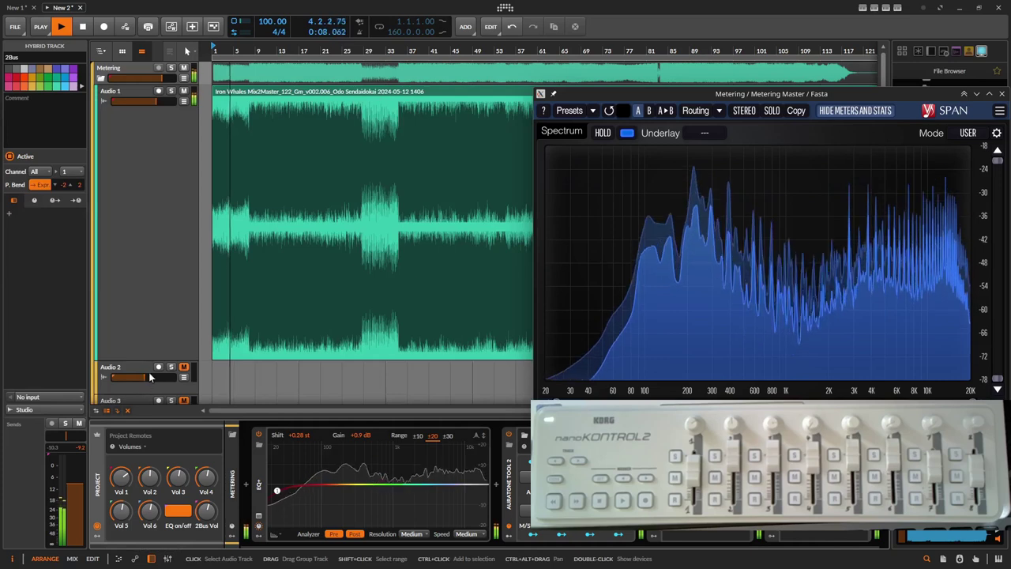
pyautogui.scroll(-4, 147, 371)
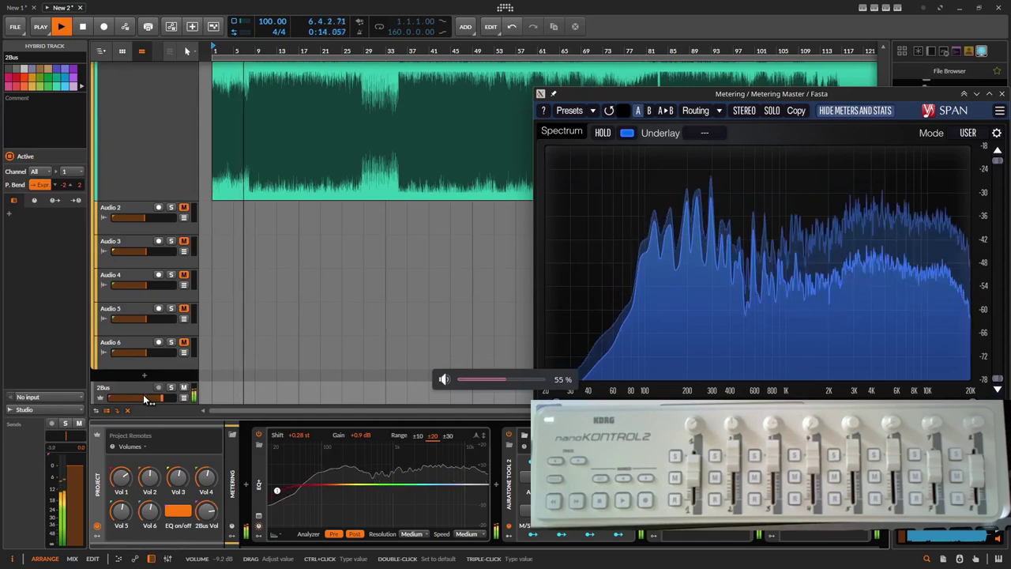
pyautogui.scroll(3, 171, 98)
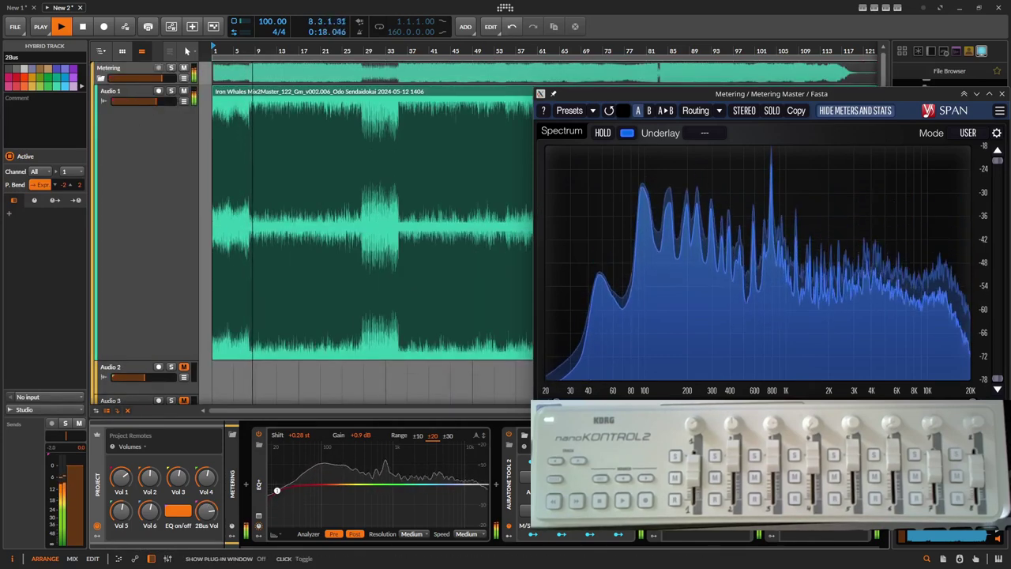
pyautogui.click(654, 456)
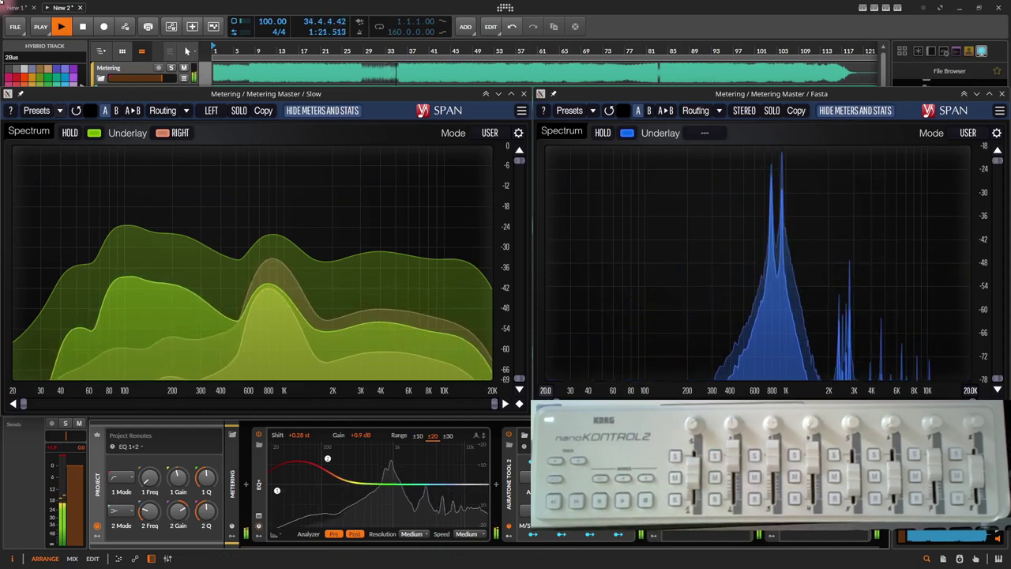
pyautogui.press('super+w')
pyautogui.click(509, 424)
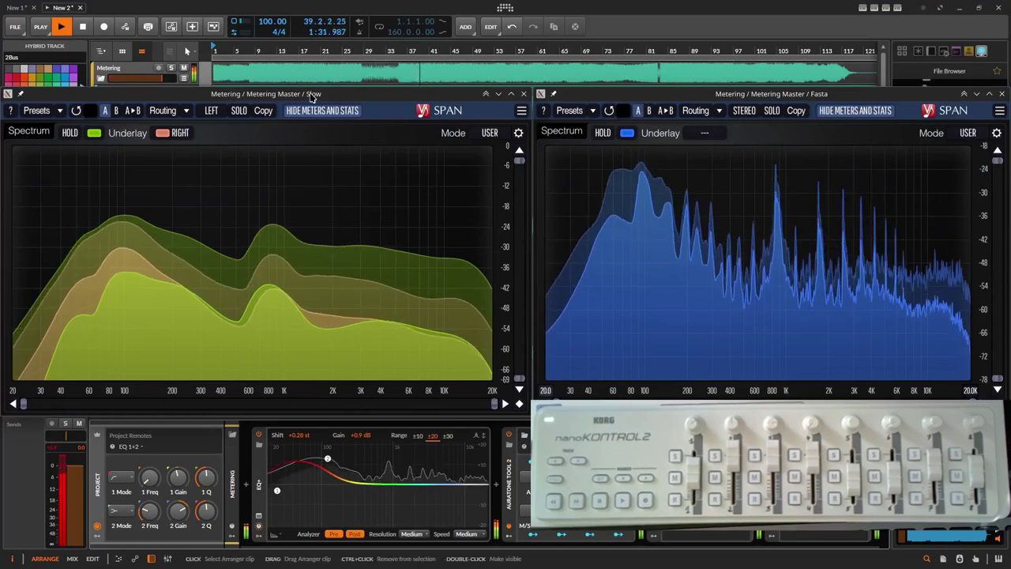
pyautogui.moveTo(322, 96)
pyautogui.mouseDown()
pyautogui.moveTo(316, 160)
pyautogui.moveTo(318, 93)
pyautogui.mouseUp()
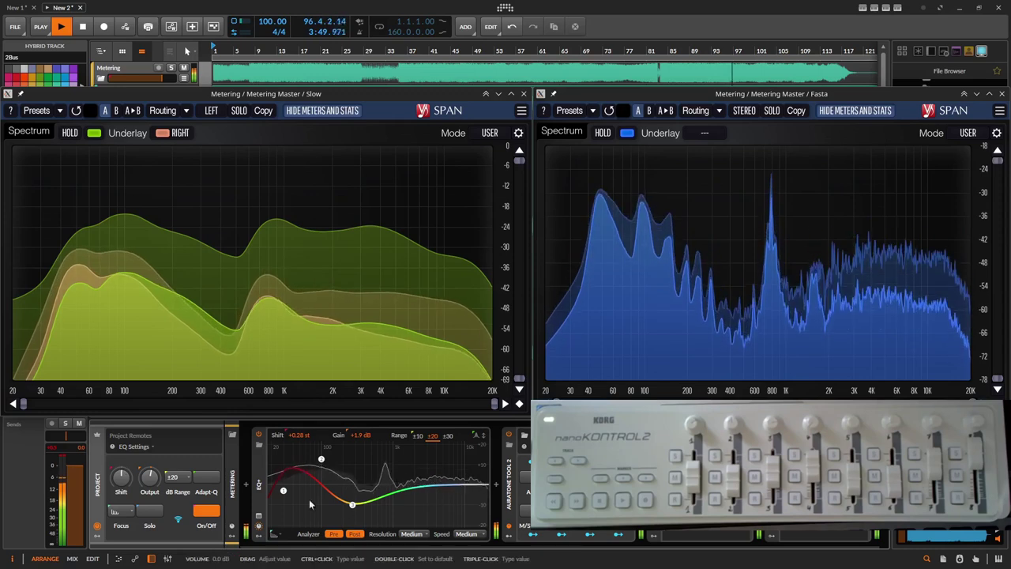
pyautogui.press('ctrl+super')
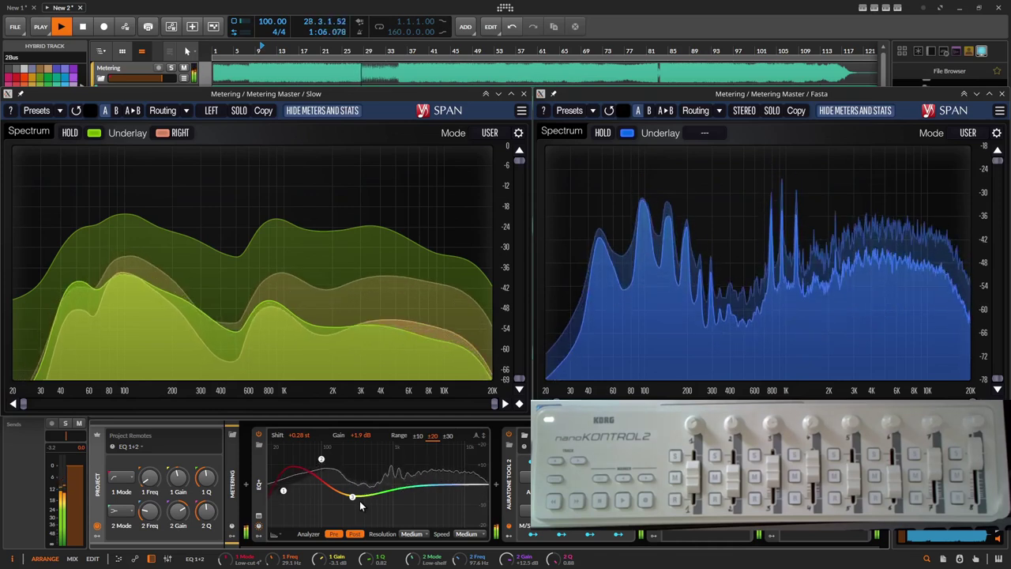
# Stop playback of the imported mix.
pyautogui.press('space')
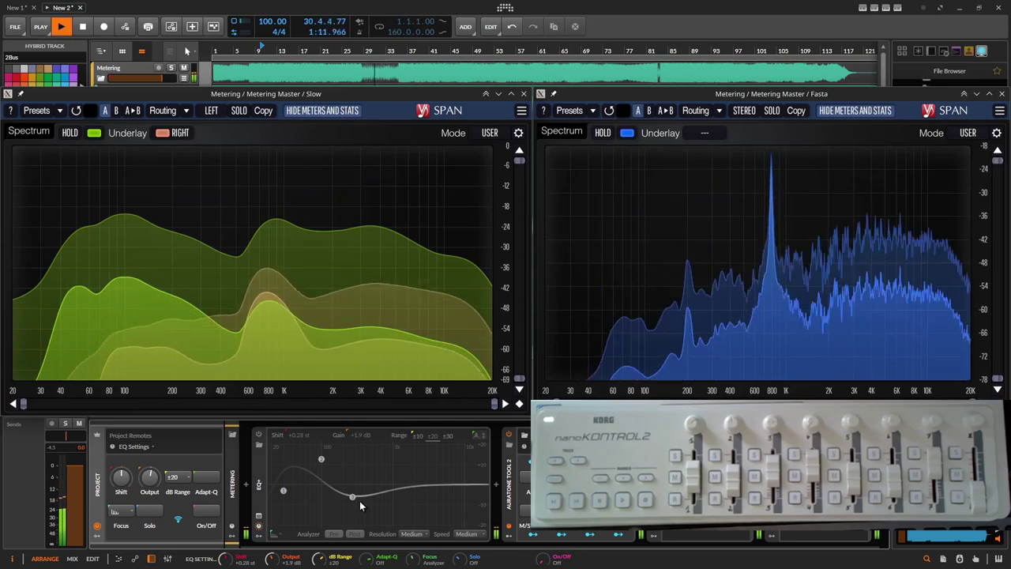
pyautogui.press('space')
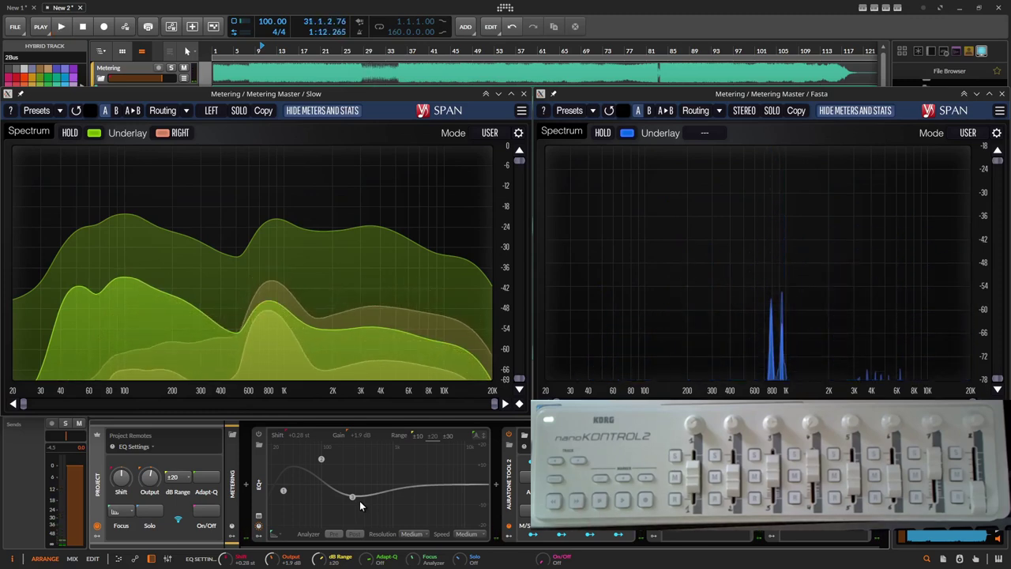